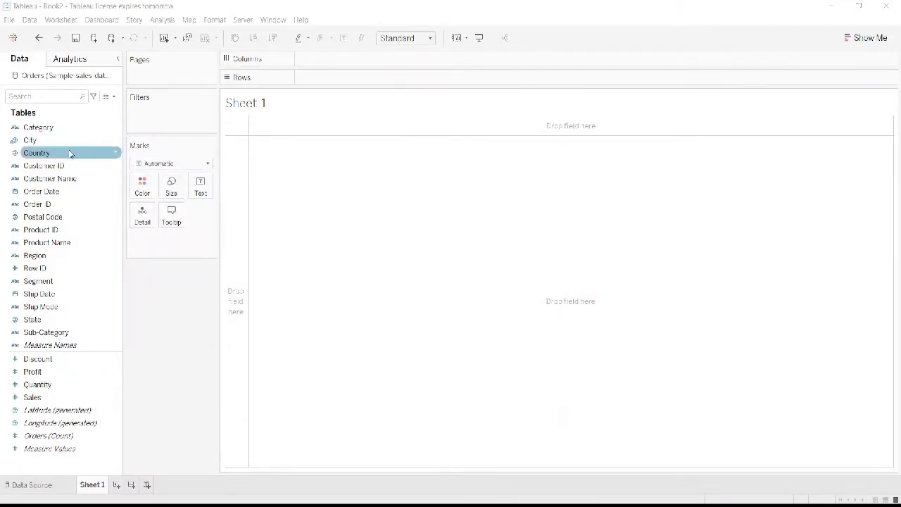
# Step: Build a text table of Sales by Category and show column grand totals
pyautogui.moveTo(43, 133); pyautogui.dragTo(326, 88)
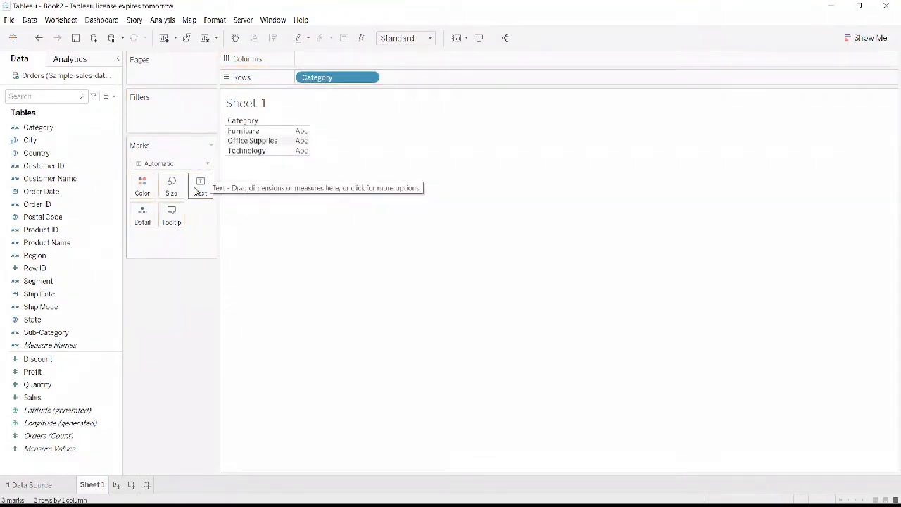
pyautogui.moveTo(42, 400); pyautogui.dragTo(203, 185)
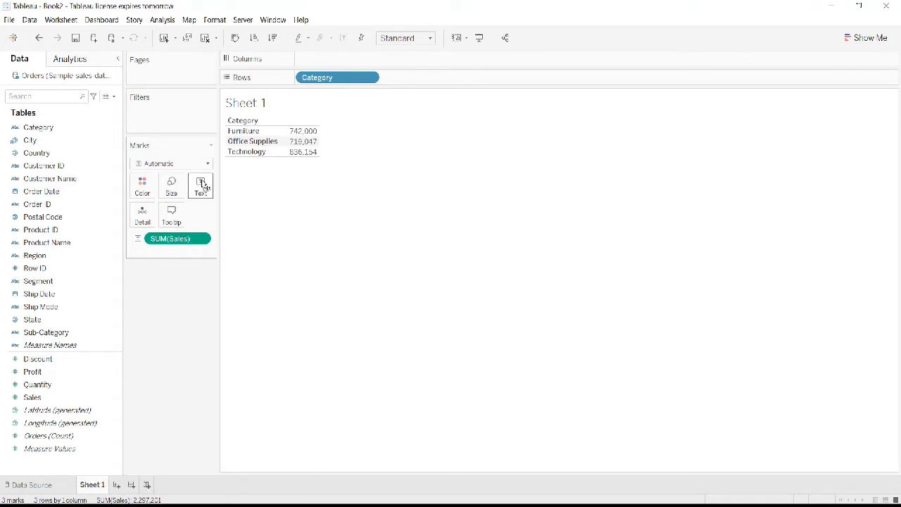
pyautogui.click(162, 20)
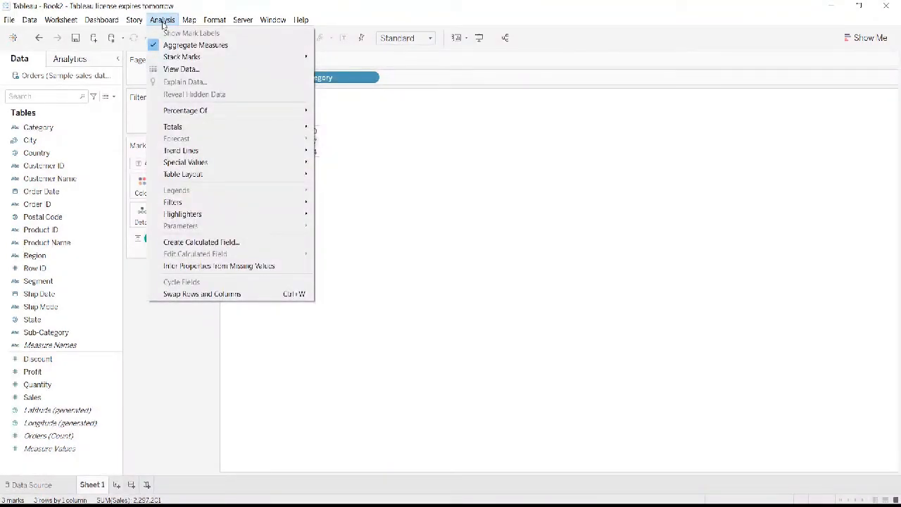
pyautogui.moveTo(296, 126)
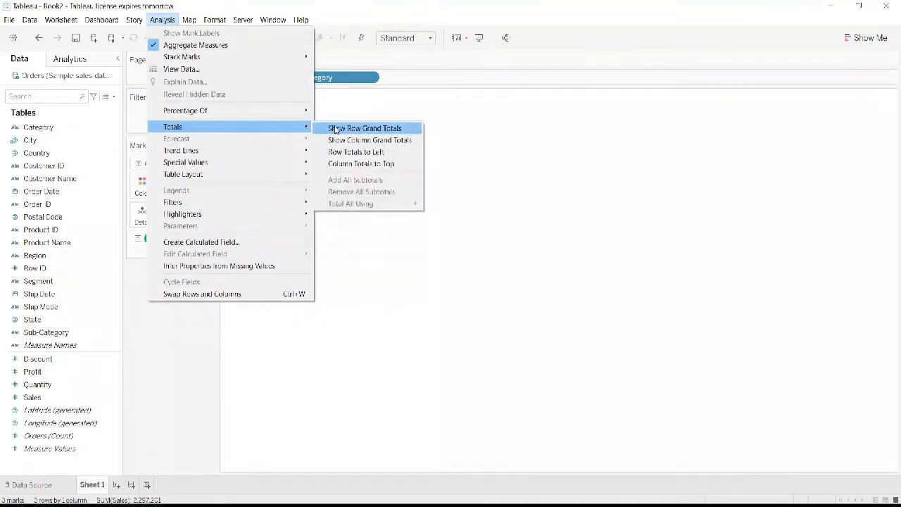
pyautogui.click(369, 140)
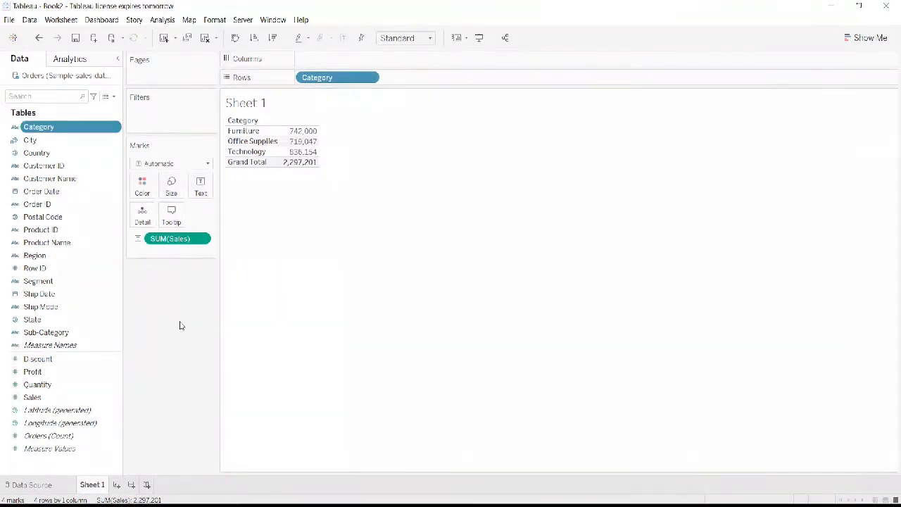
# Step: Apply the Percent of Total quick table calculation to the Sales values in the Category table
pyautogui.rightClick(203, 240)
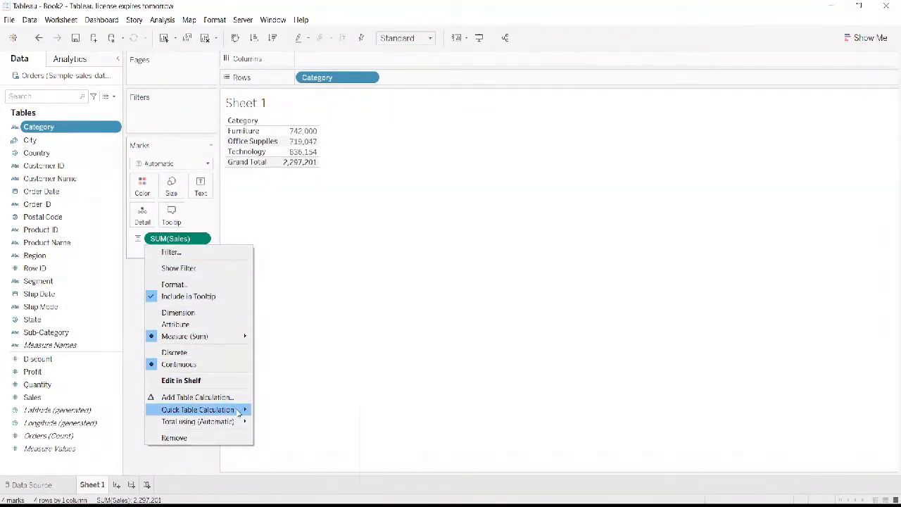
pyautogui.moveTo(239, 413)
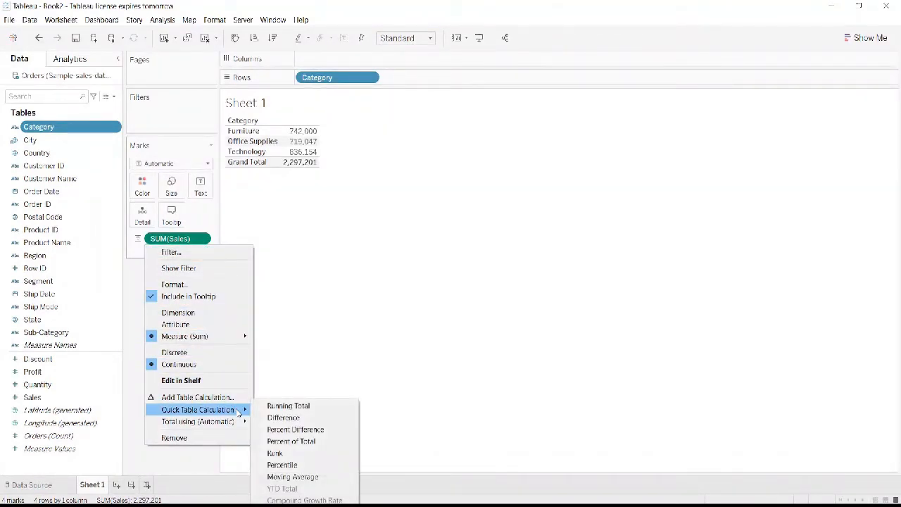
pyautogui.click(326, 444)
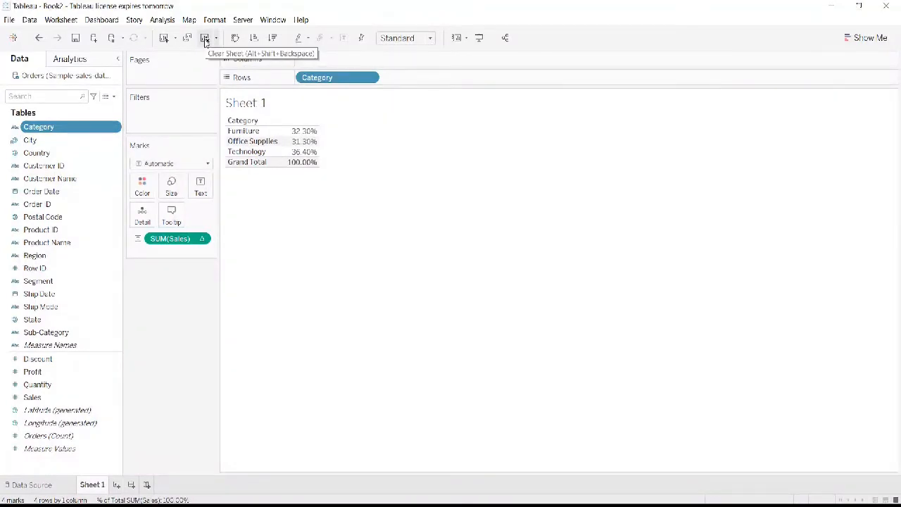
# Step: Clear the sheet and build a vertical bar chart of Sales by Category with mark labels shown
pyautogui.click(205, 39)
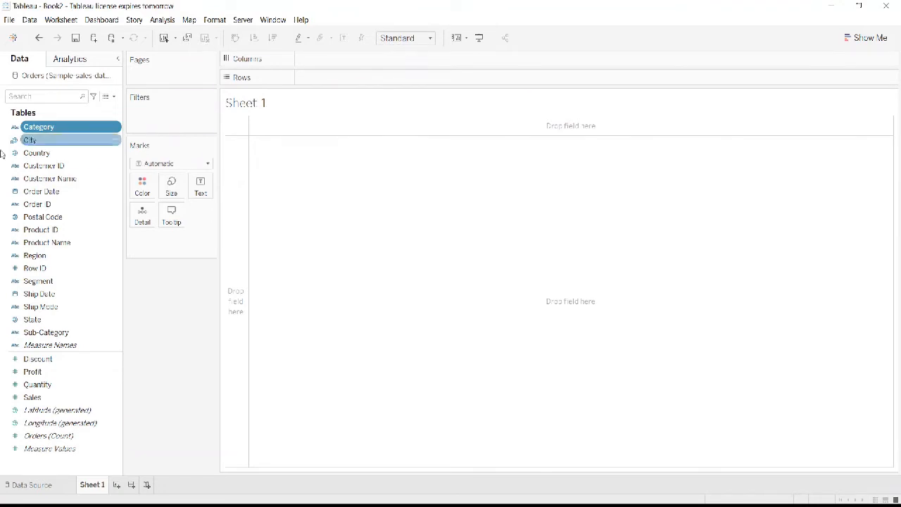
pyautogui.moveTo(56, 128); pyautogui.dragTo(335, 63)
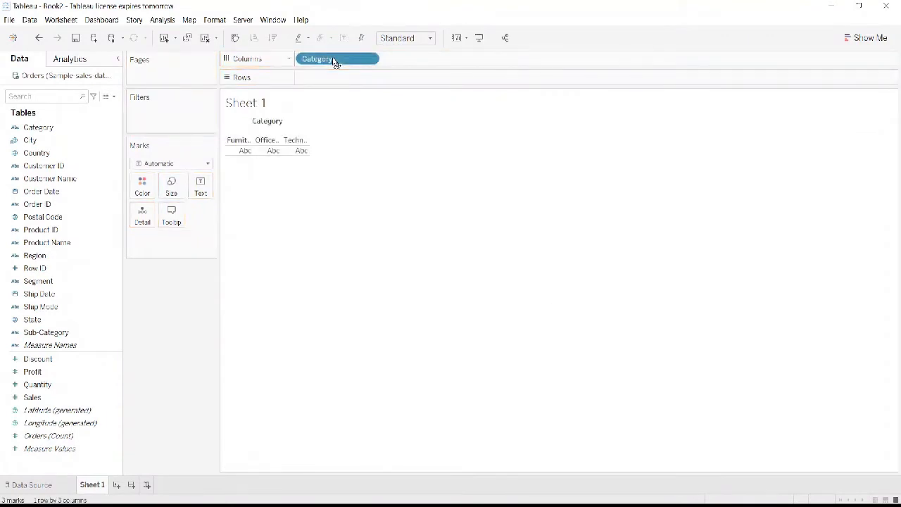
pyautogui.moveTo(41, 398); pyautogui.dragTo(328, 78)
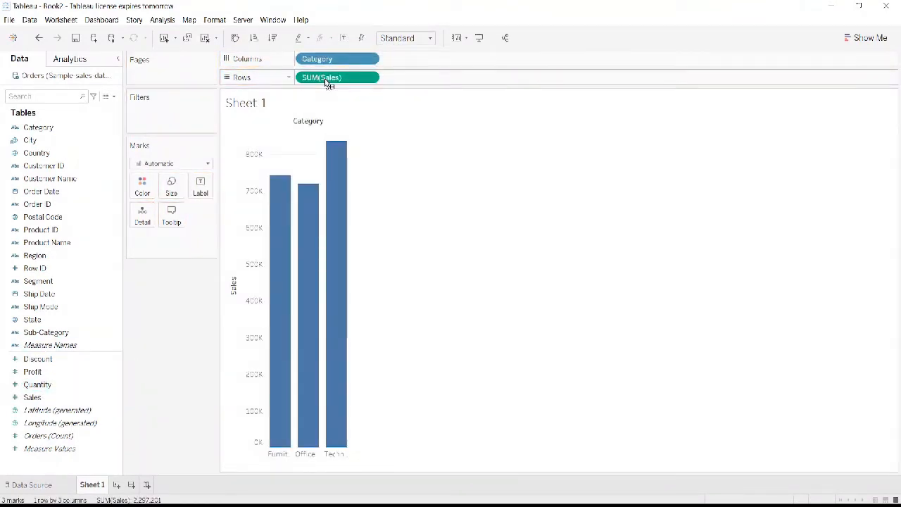
pyautogui.click(344, 38)
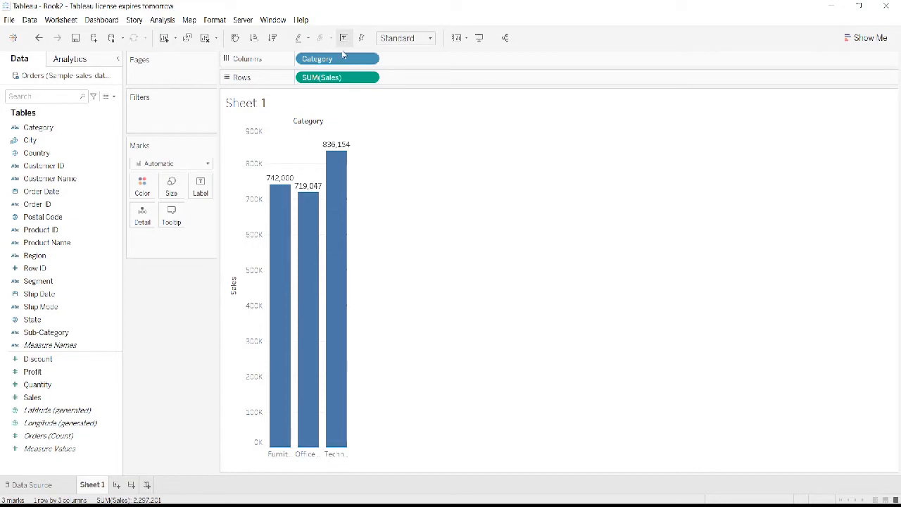
# Step: Apply the Percent of Total quick table calculation to Sales in the Category bar chart
pyautogui.click(370, 79)
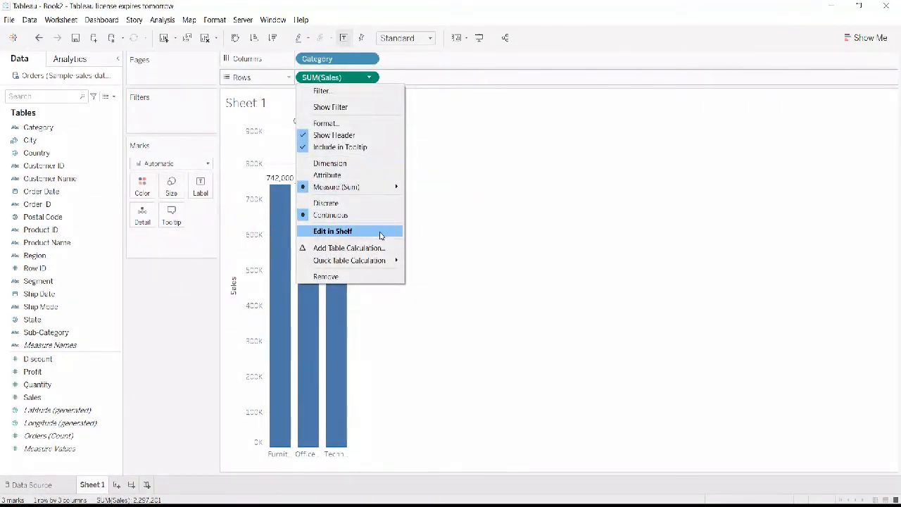
pyautogui.moveTo(396, 264)
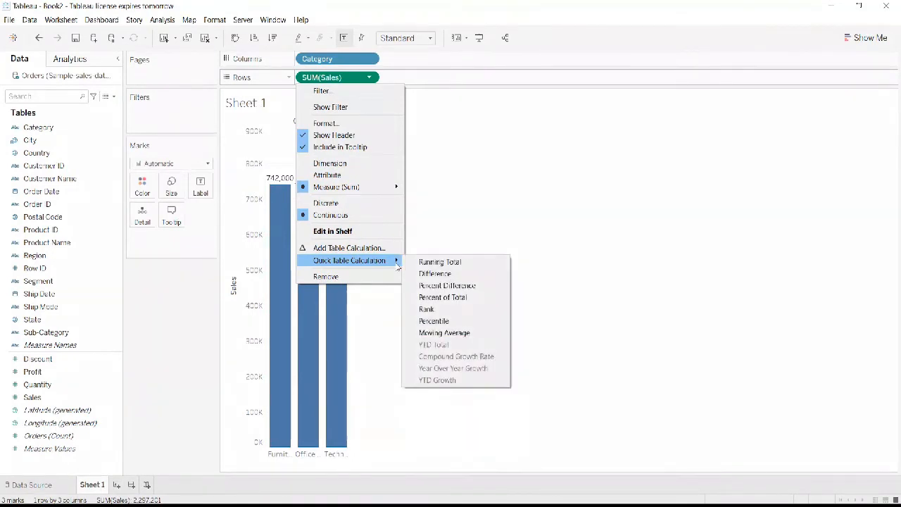
pyautogui.click(449, 298)
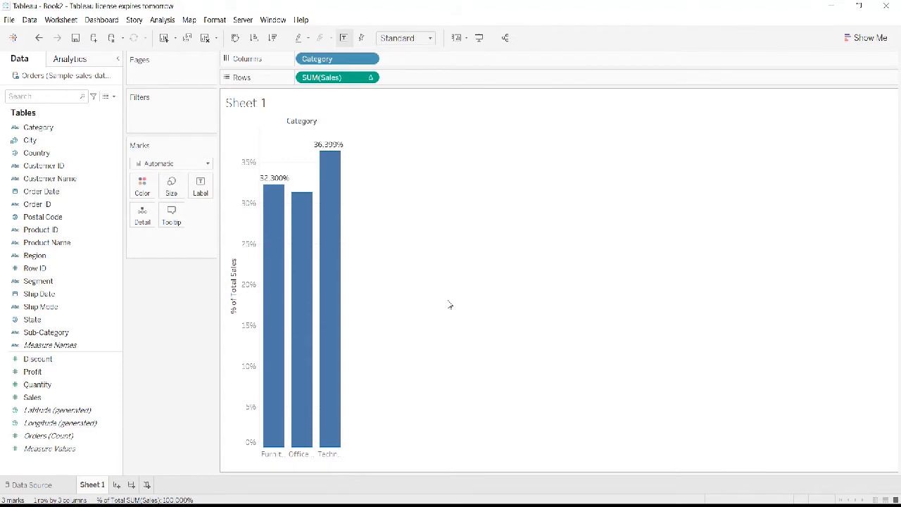
# Step: Clear the sheet and plot Sales by year of Order Date as a line chart
pyautogui.click(205, 37)
pyautogui.moveTo(43, 191); pyautogui.dragTo(328, 62)
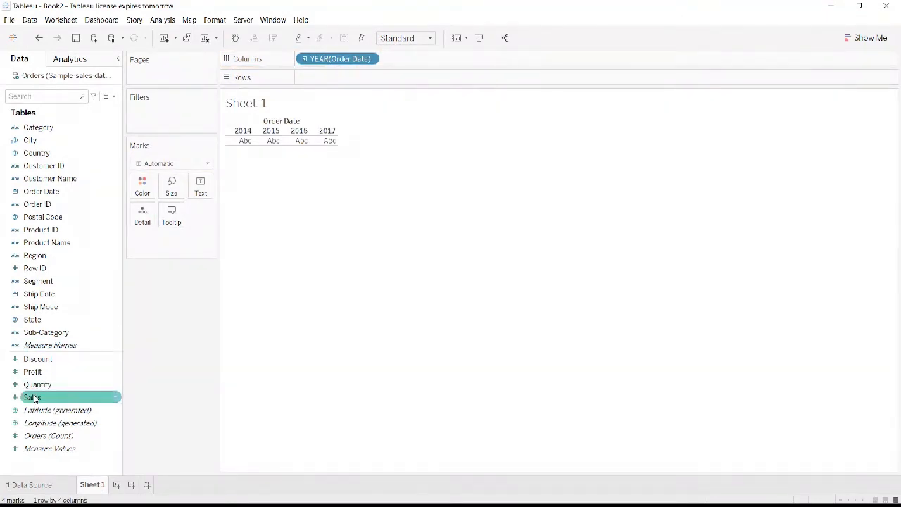
pyautogui.moveTo(33, 398); pyautogui.dragTo(312, 83)
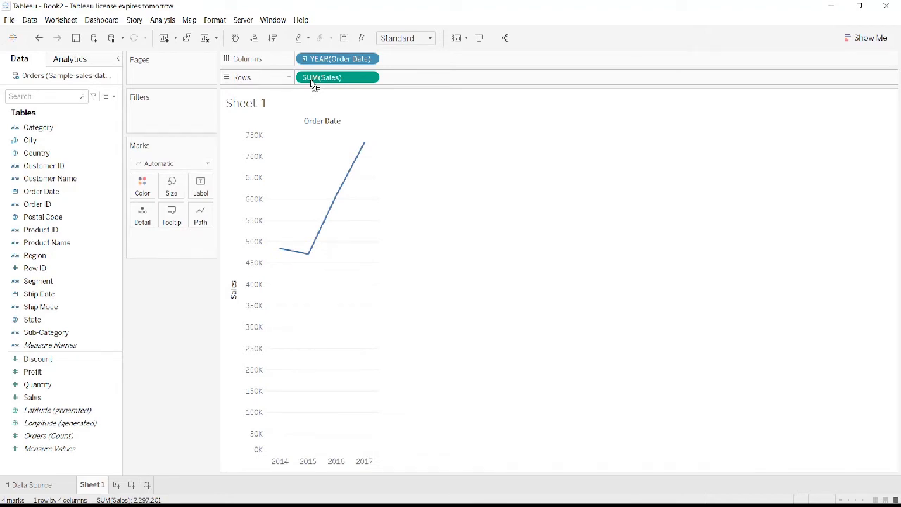
# Step: Add a second Sales measure to the rows beside the first and show mark labels on both line charts
pyautogui.click(95, 217)
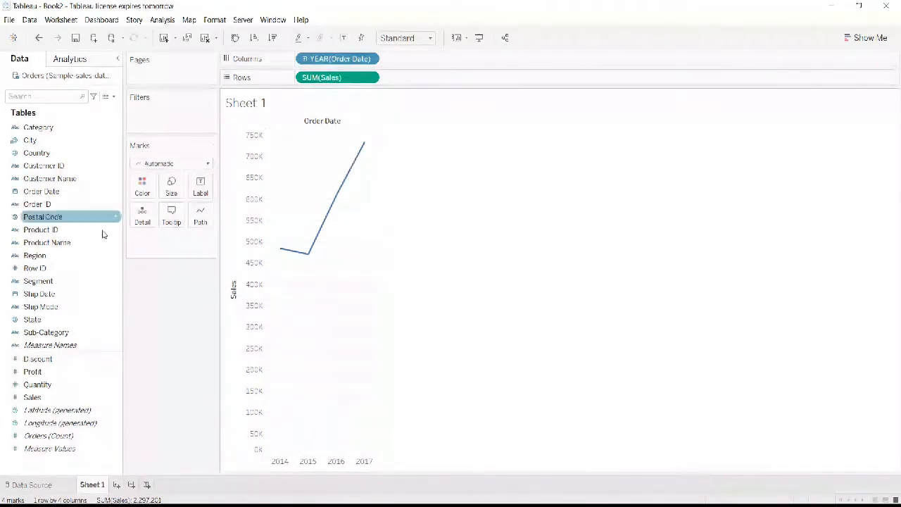
pyautogui.moveTo(37, 397); pyautogui.dragTo(401, 83)
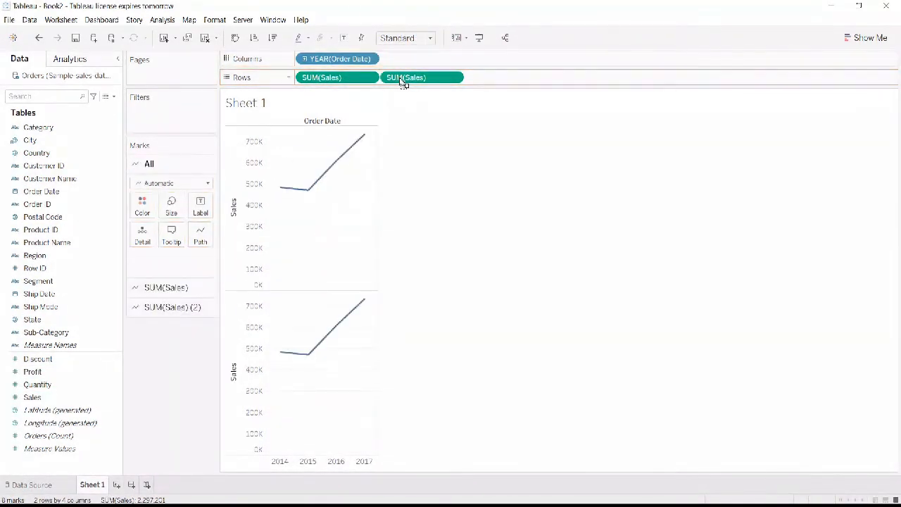
pyautogui.click(344, 38)
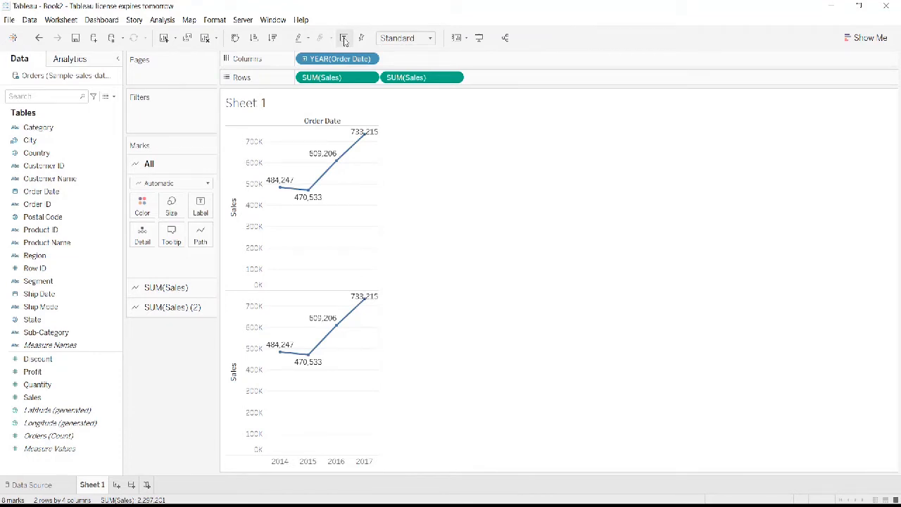
# Step: Apply the Percent of Total quick table calculation to the second Sales measure in the rows
pyautogui.click(454, 78)
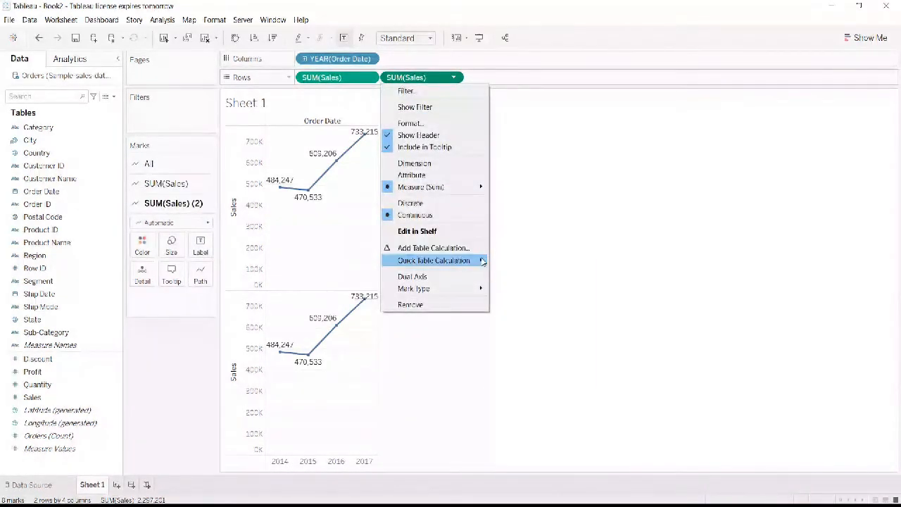
pyautogui.moveTo(457, 260)
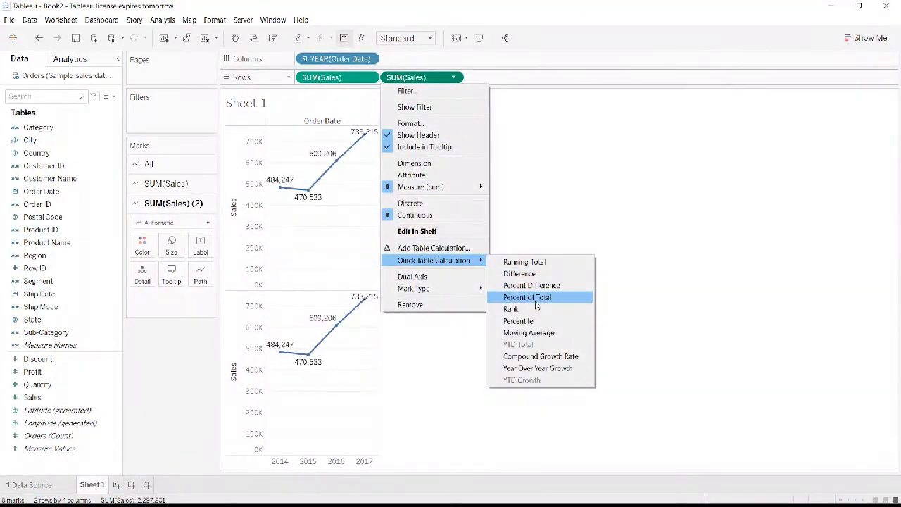
pyautogui.click(532, 297)
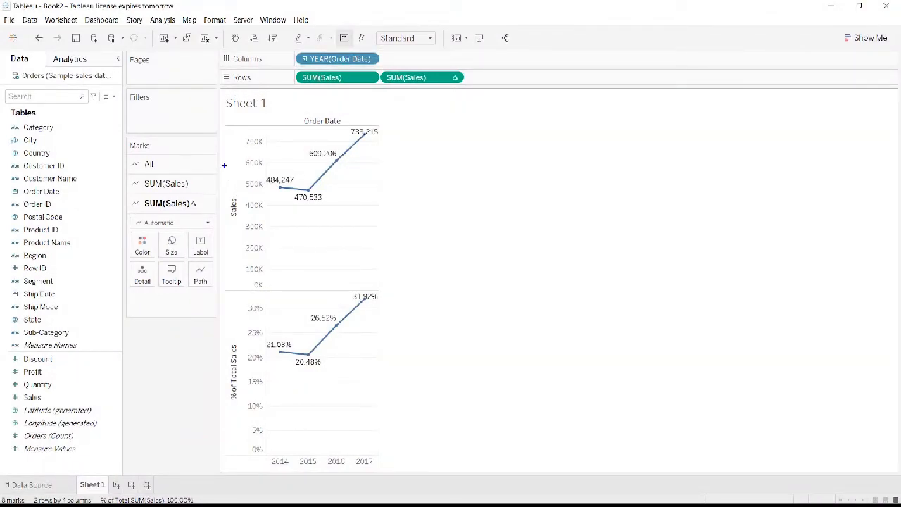
pyautogui.moveTo(221, 180); pyautogui.dragTo(244, 235)
pyautogui.moveTo(223, 333); pyautogui.dragTo(245, 414)
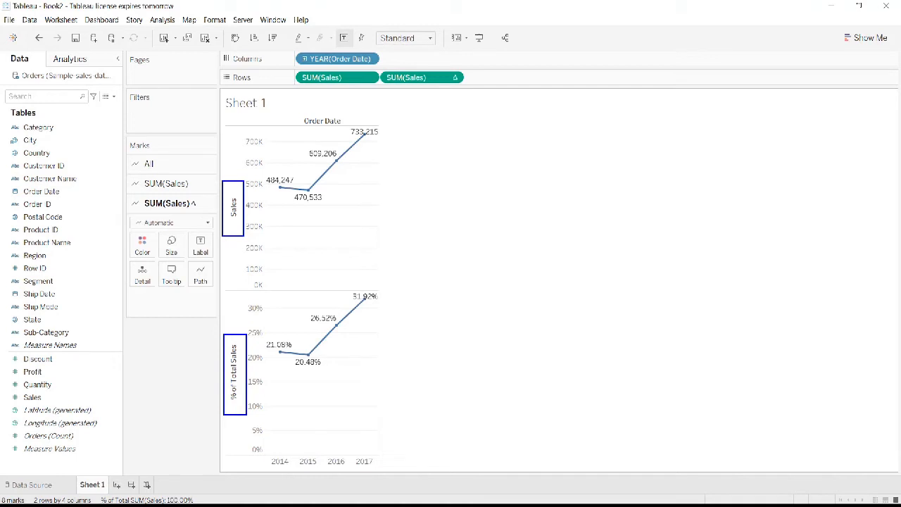
pyautogui.press('Escape')
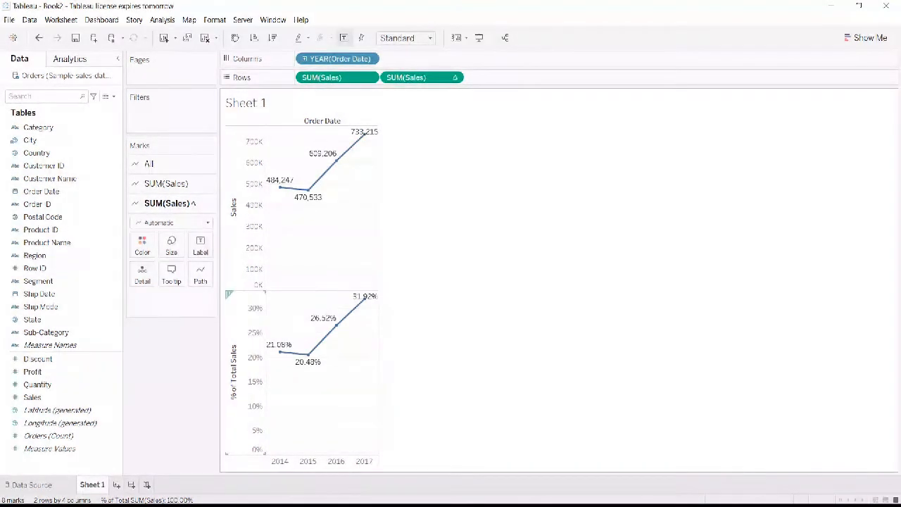
# Step: Clear the sheet and build a text table of Sales by Category and Sub-Category, sorted in descending order of Sales
pyautogui.click(205, 37)
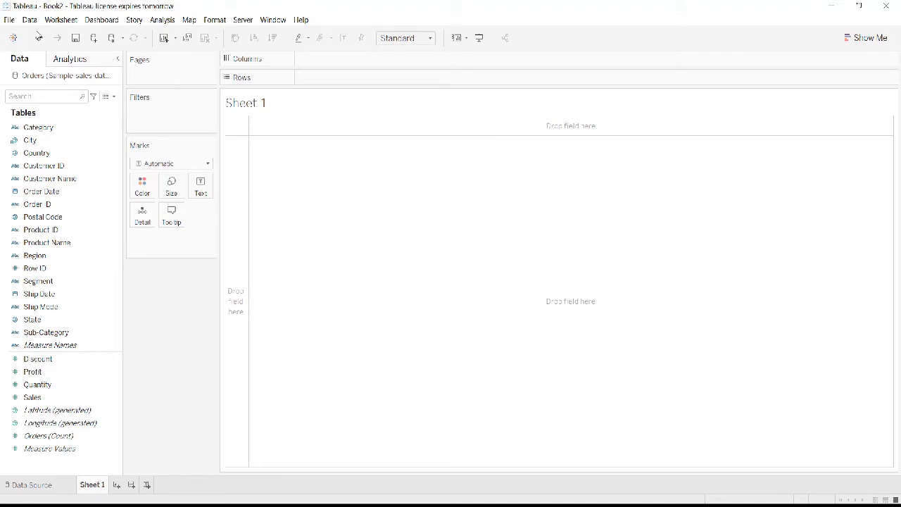
pyautogui.moveTo(38, 127); pyautogui.dragTo(318, 85)
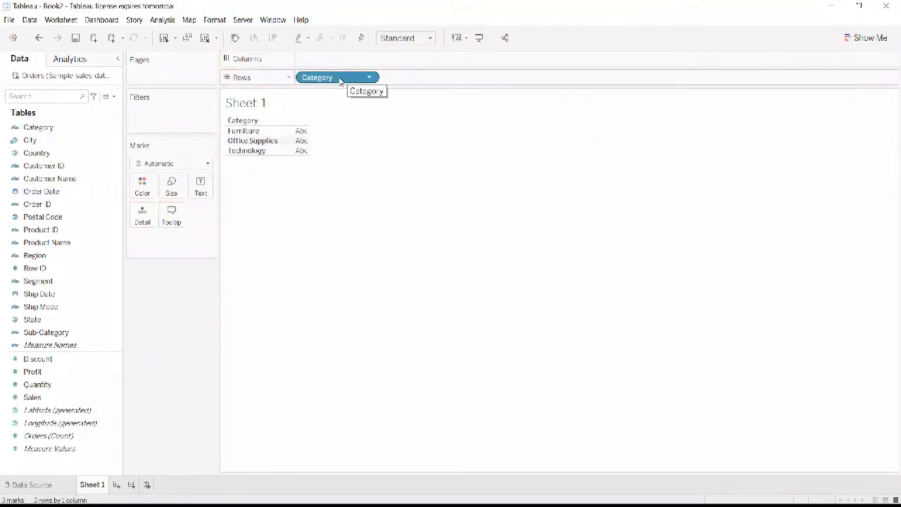
pyautogui.moveTo(46, 332); pyautogui.dragTo(436, 80)
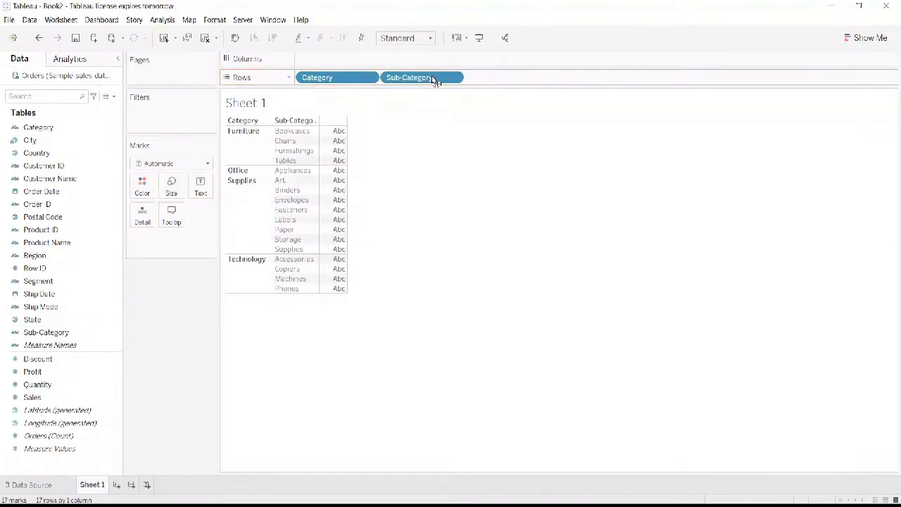
pyautogui.moveTo(32, 398); pyautogui.dragTo(335, 151)
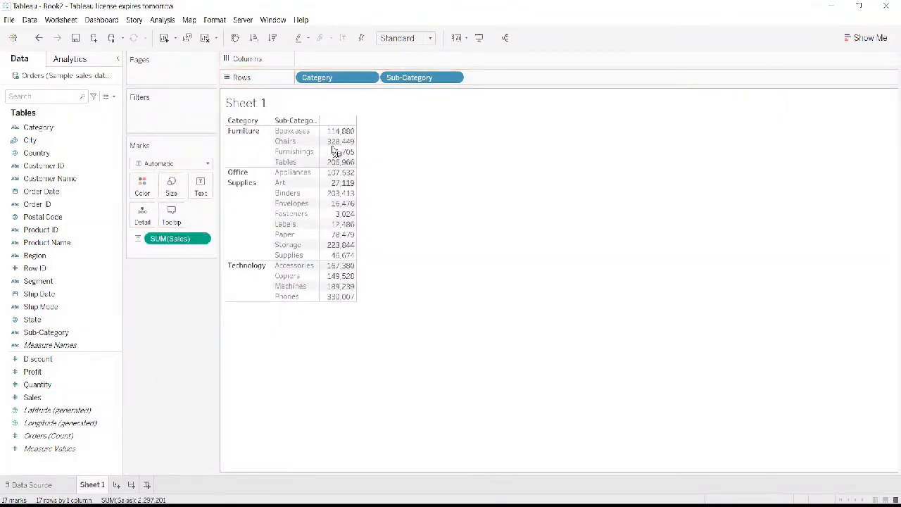
pyautogui.click(273, 39)
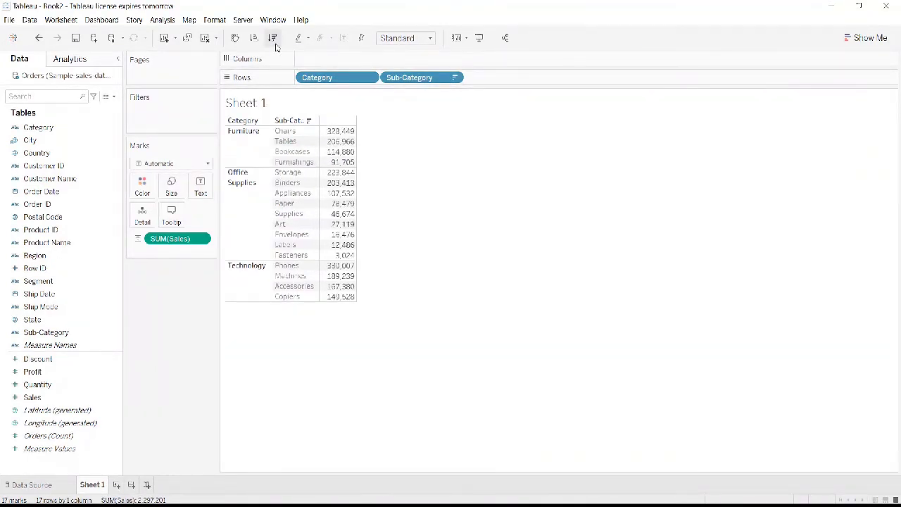
# Step: Add all subtotals to the Category and Sub-Category sales table
pyautogui.click(167, 20)
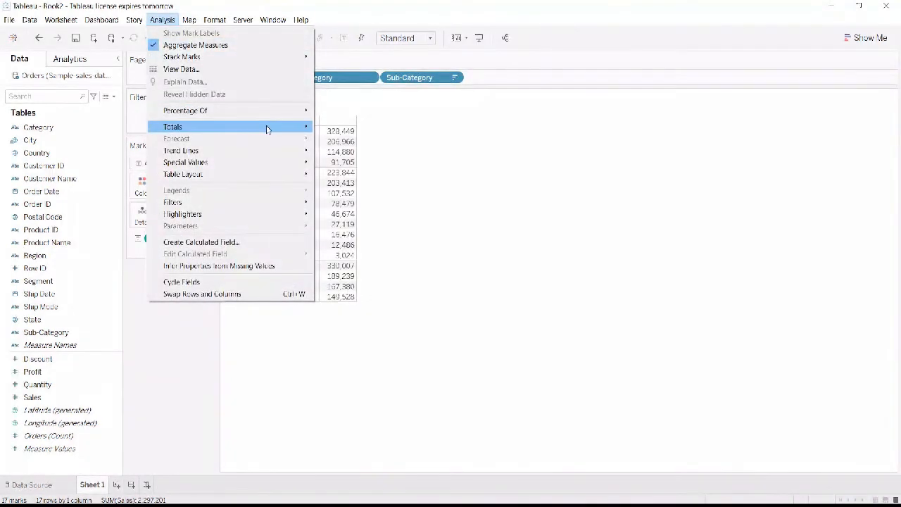
pyautogui.moveTo(267, 127)
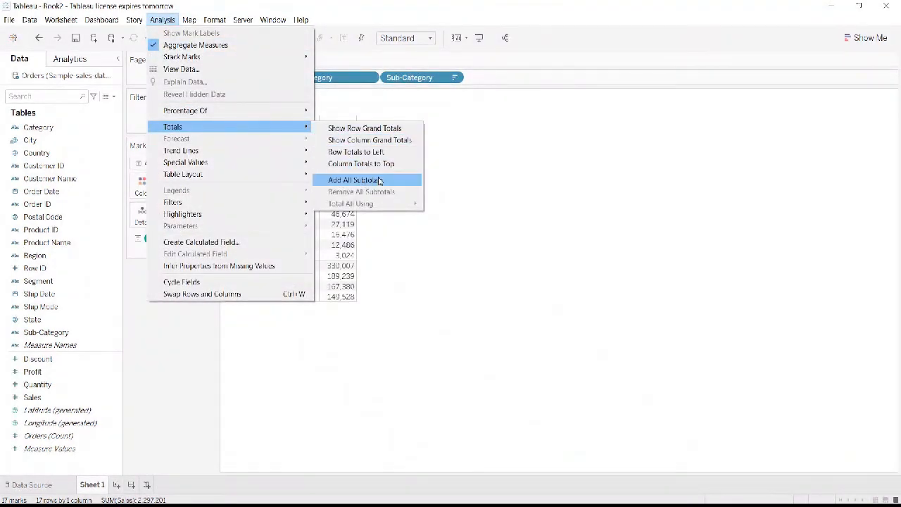
pyautogui.click(390, 182)
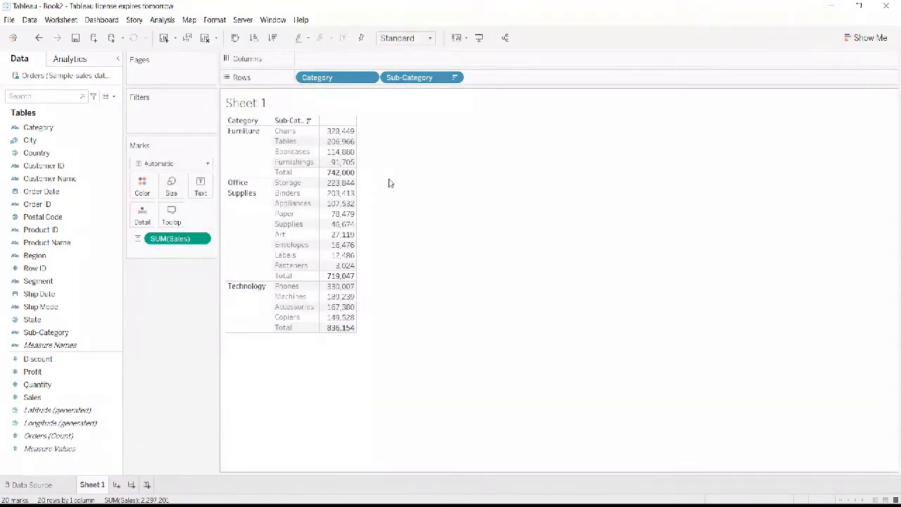
pyautogui.click(278, 172)
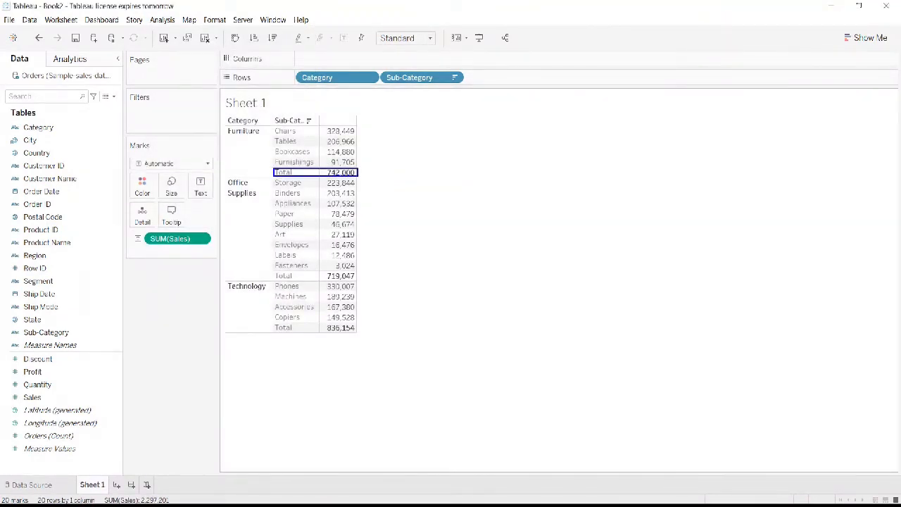
pyautogui.keyDown('ctrl'); pyautogui.click(282, 275); pyautogui.keyUp('ctrl')
pyautogui.keyDown('ctrl'); pyautogui.click(282, 328); pyautogui.keyUp('ctrl')
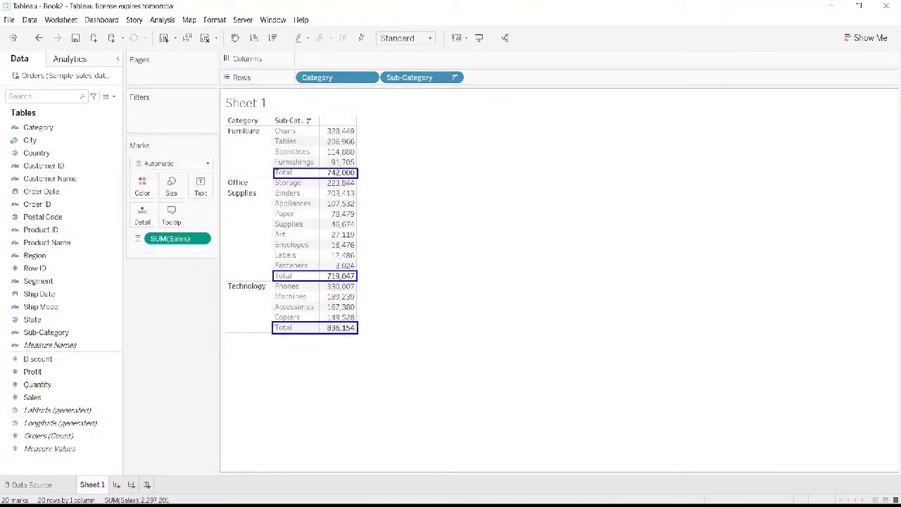
# Step: Apply the Percent of Total quick table calculation to Sales in the Category and Sub-Category table with subtotals
pyautogui.press('Escape')
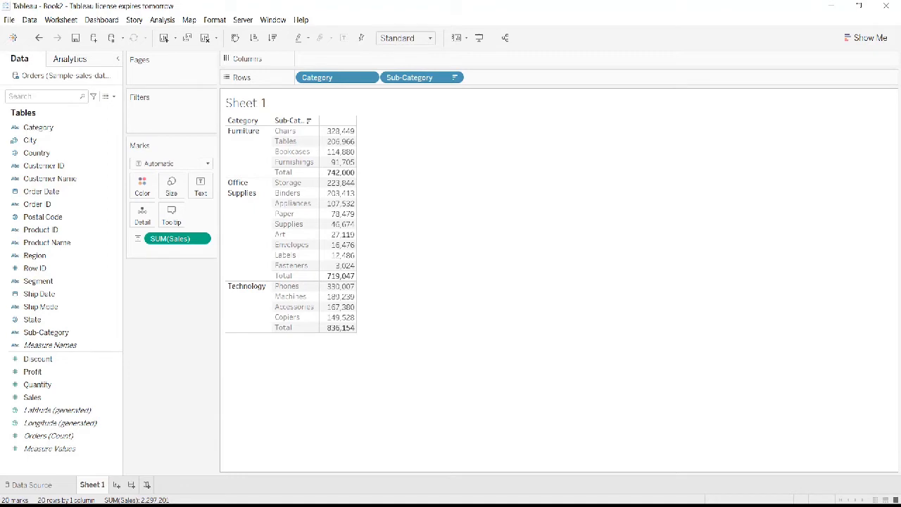
pyautogui.click(203, 239)
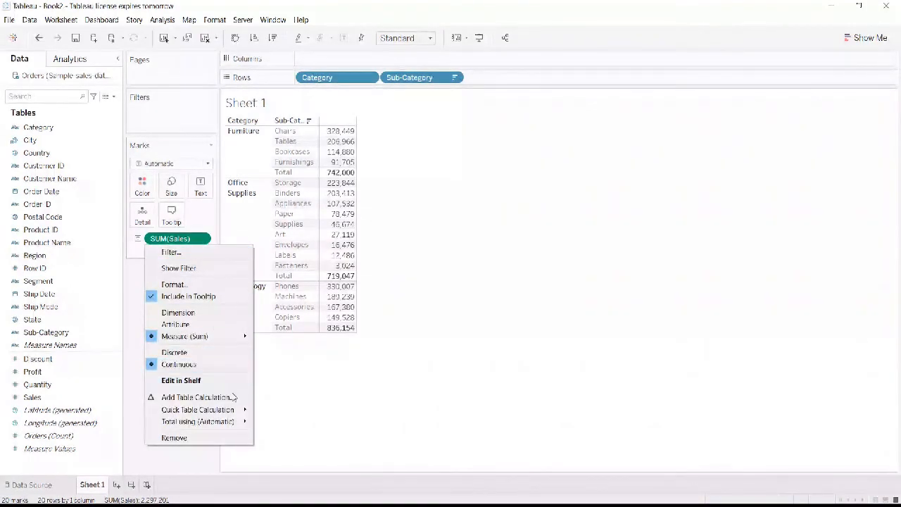
pyautogui.moveTo(240, 410)
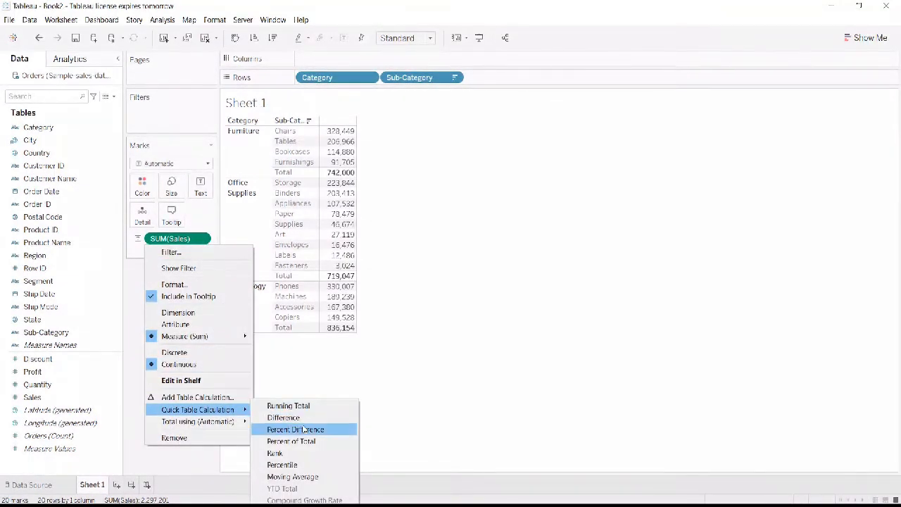
pyautogui.click(320, 443)
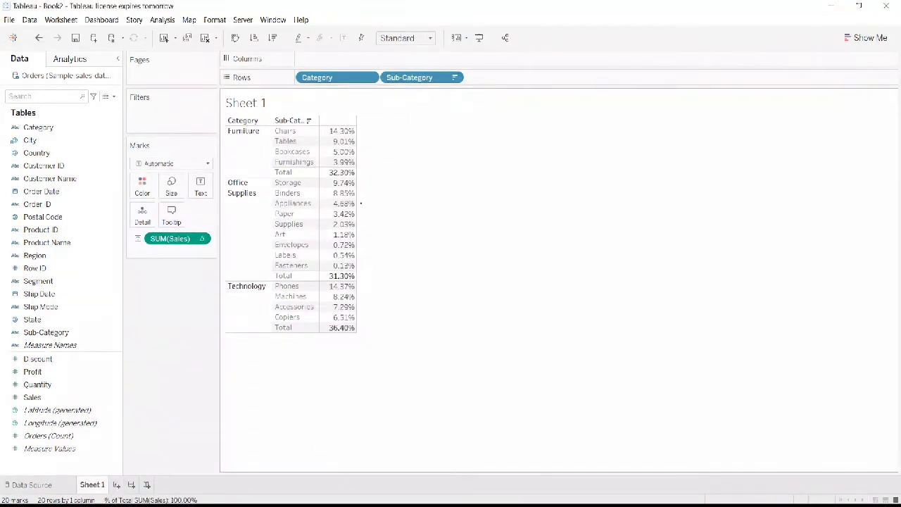
pyautogui.moveTo(273, 321); pyautogui.dragTo(357, 332)
# Step: Clear the sheet and build a text table of Sales by year and month of Order Date
pyautogui.click(205, 38)
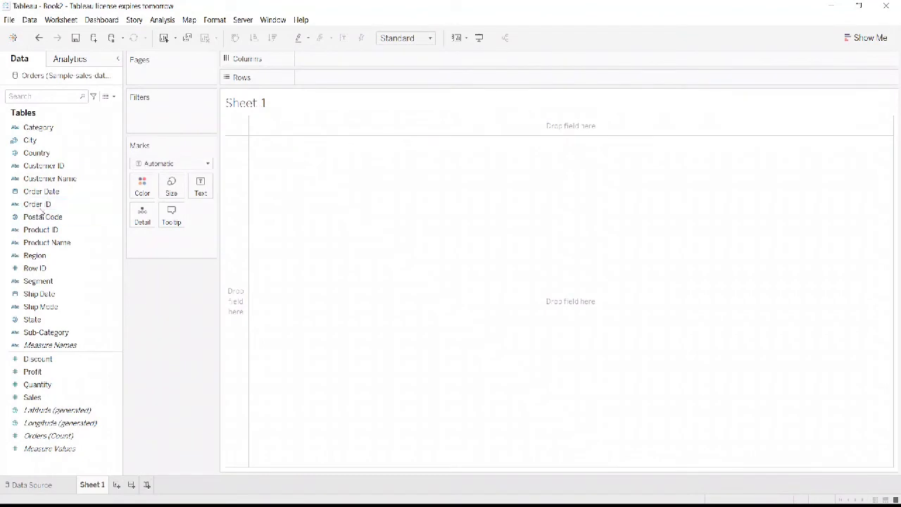
pyautogui.moveTo(40, 191); pyautogui.dragTo(323, 82)
pyautogui.click(304, 78)
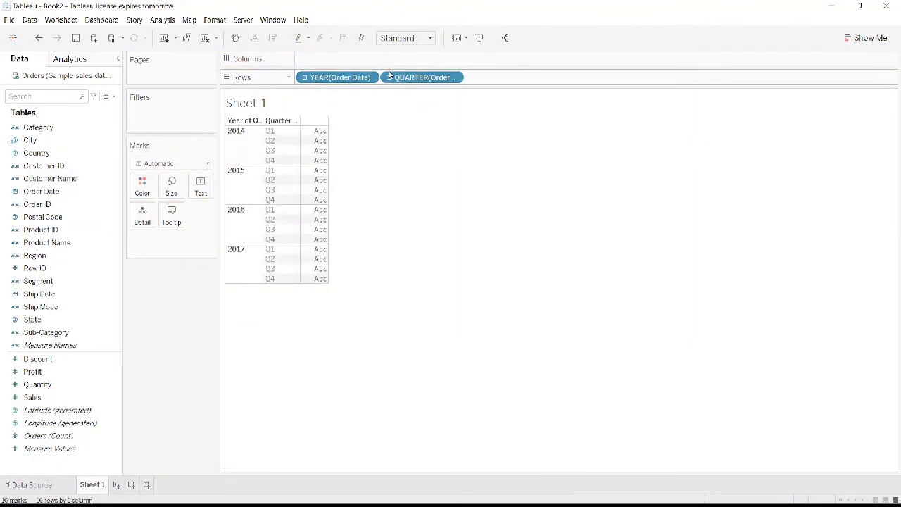
pyautogui.click(389, 77)
pyautogui.moveTo(404, 82); pyautogui.dragTo(196, 303)
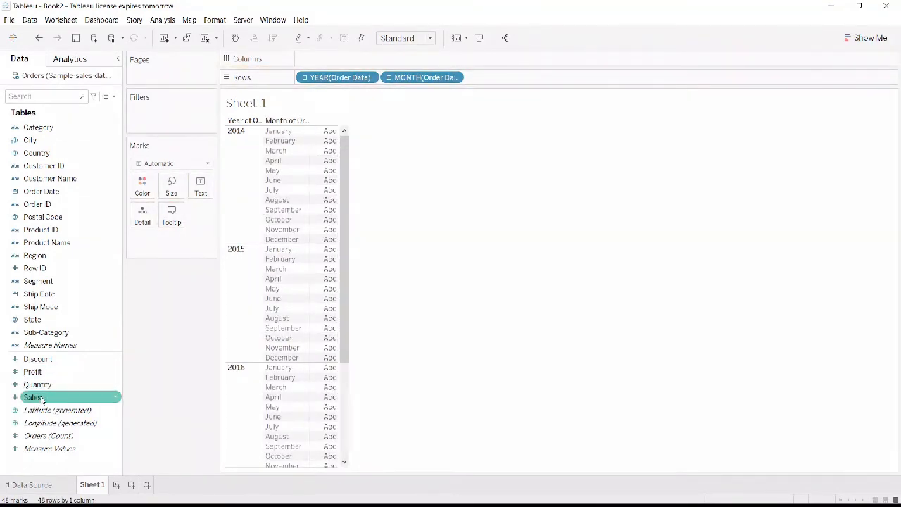
pyautogui.moveTo(42, 399); pyautogui.dragTo(324, 199)
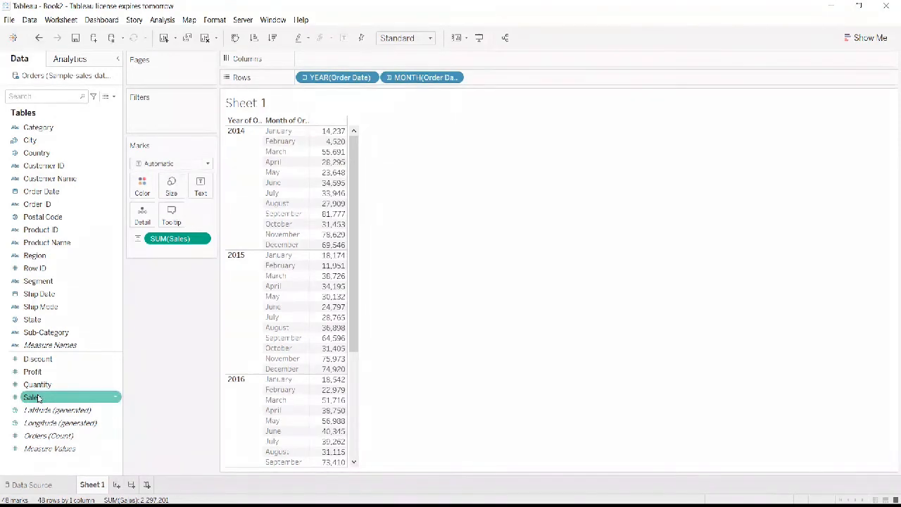
# Step: Add Sales to the rows after the month and make it discrete so it forms a second value column
pyautogui.moveTo(38, 398); pyautogui.dragTo(491, 79)
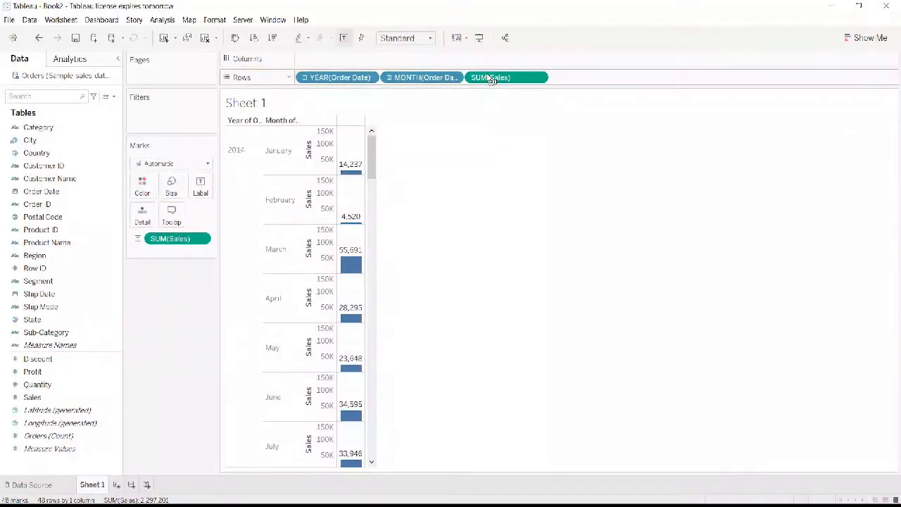
pyautogui.click(538, 77)
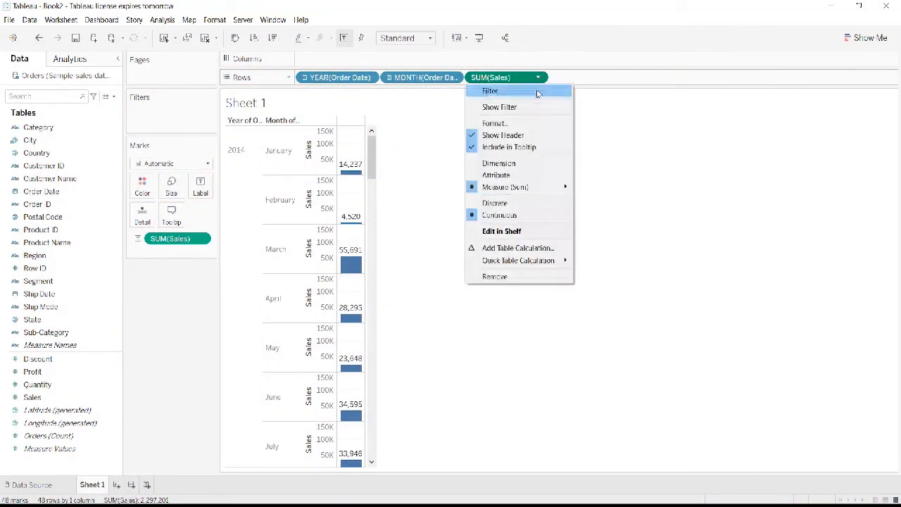
pyautogui.click(528, 204)
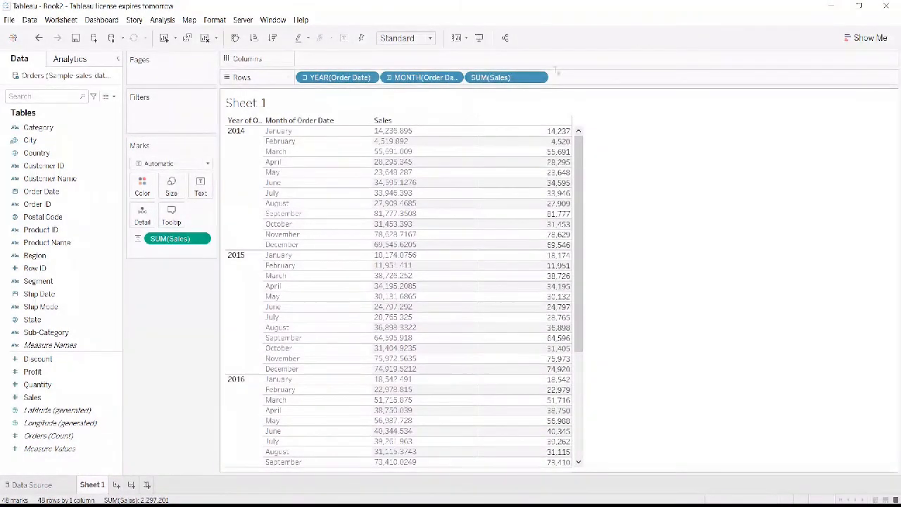
# Step: Apply the Running Total quick table calculation to the discrete Sales in the rows and check it against the January and February 2014 sales
pyautogui.click(538, 77)
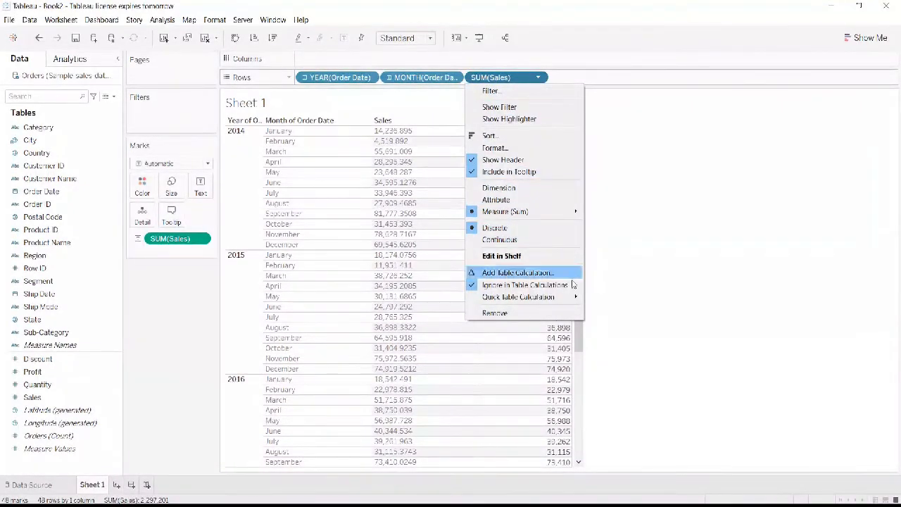
pyautogui.moveTo(579, 297)
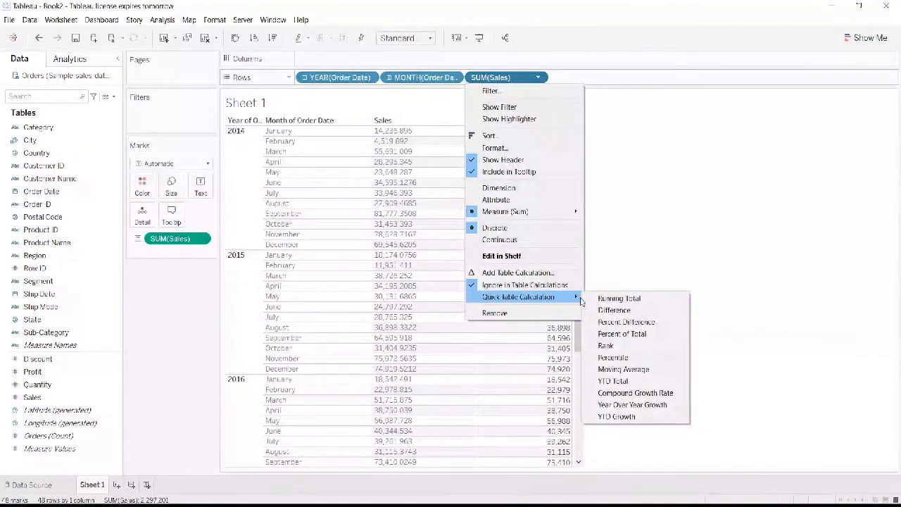
pyautogui.click(641, 301)
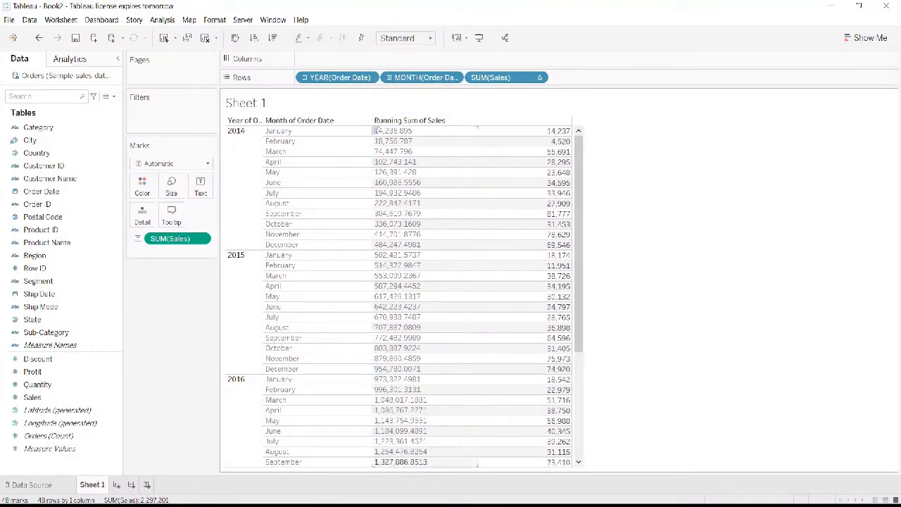
pyautogui.click(560, 138)
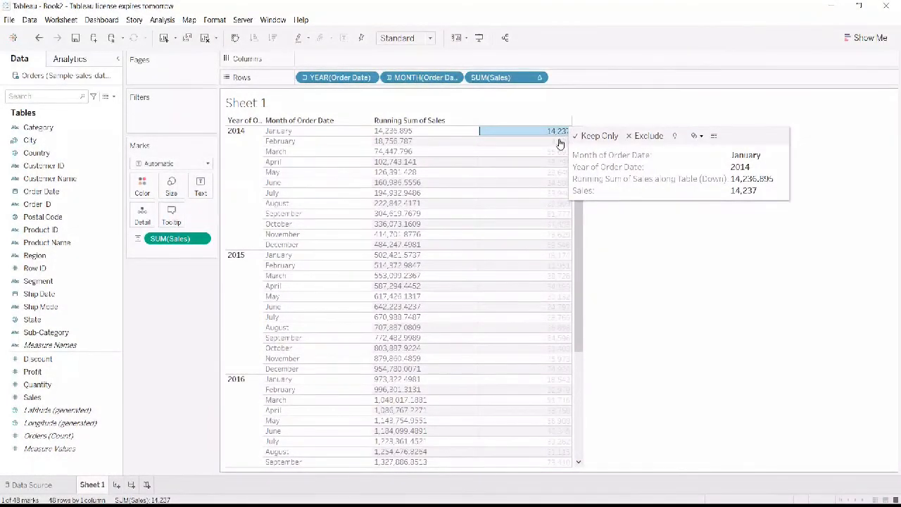
pyautogui.keyDown('ctrl'); pyautogui.click(559, 142); pyautogui.keyUp('ctrl')
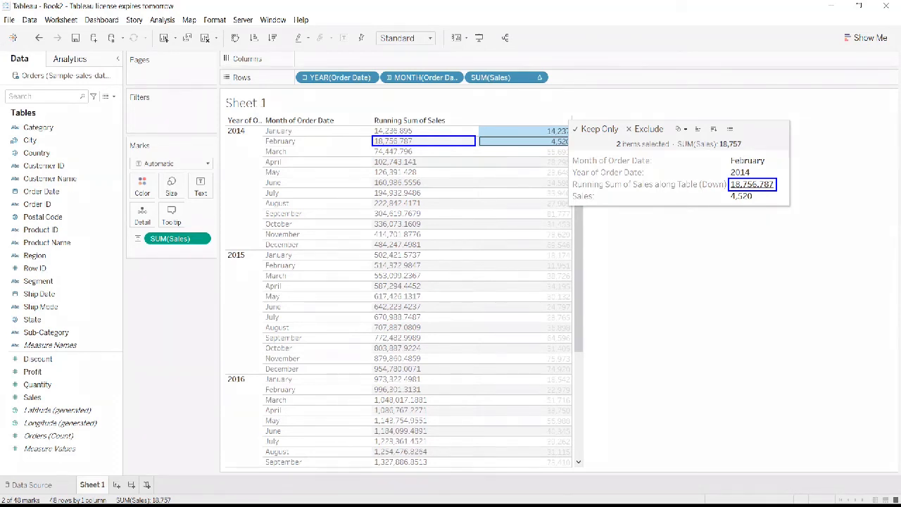
# Step: Clear the sheet and build two stacked line charts of Sales by Order Date year, with mark labels shown
pyautogui.click(205, 37)
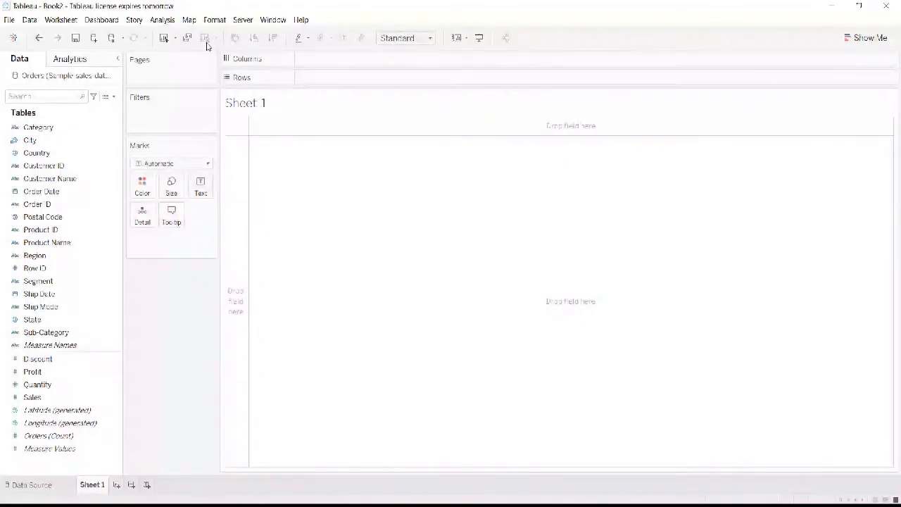
pyautogui.click(43, 192)
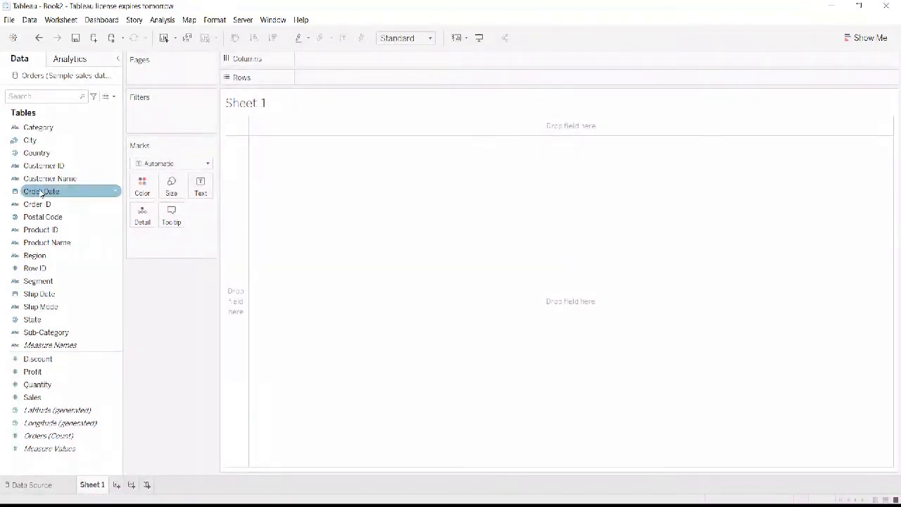
pyautogui.moveTo(43, 192); pyautogui.dragTo(310, 66)
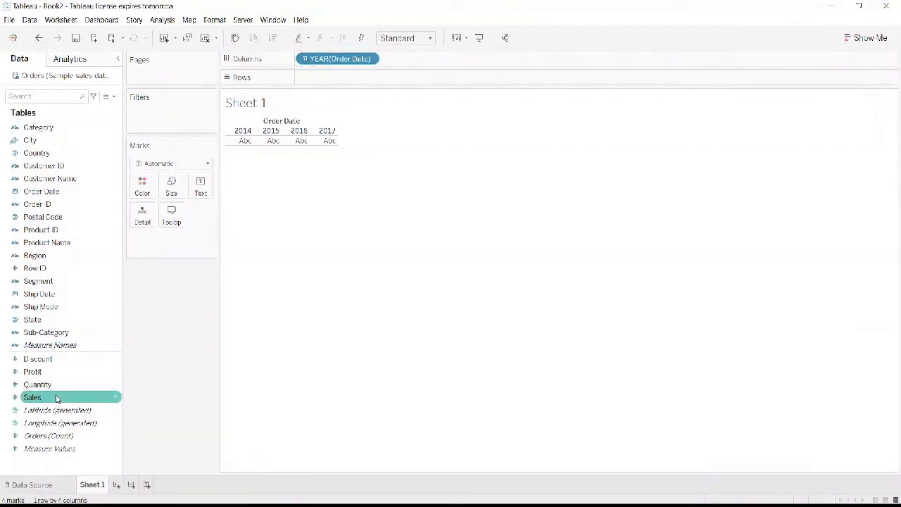
pyautogui.moveTo(56, 399); pyautogui.dragTo(331, 79)
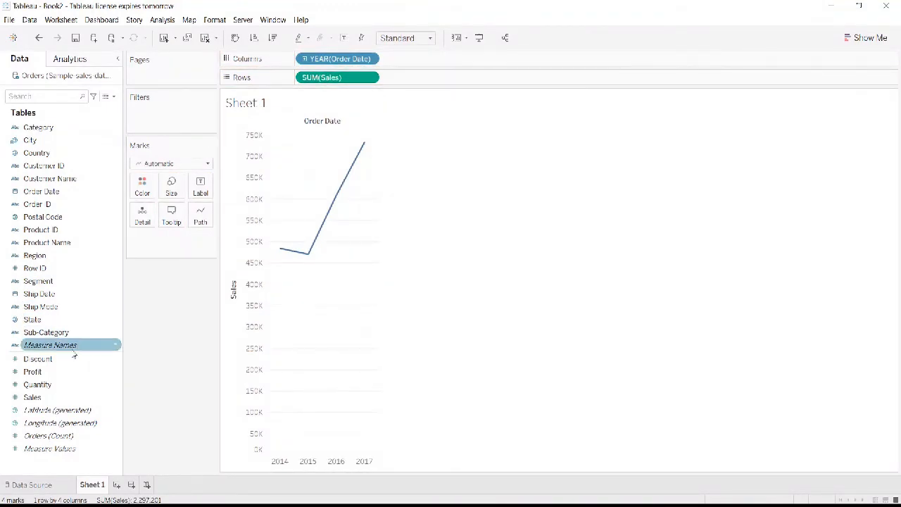
pyautogui.moveTo(40, 398); pyautogui.dragTo(419, 83)
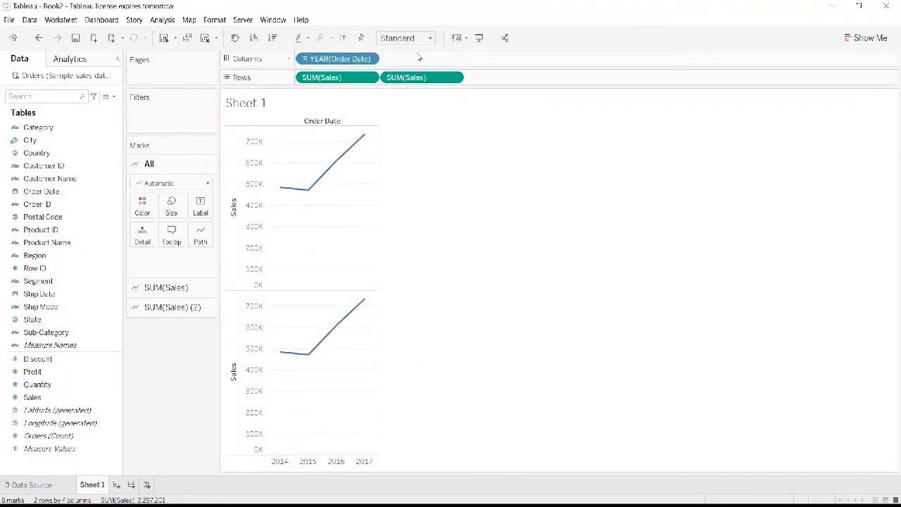
pyautogui.click(344, 38)
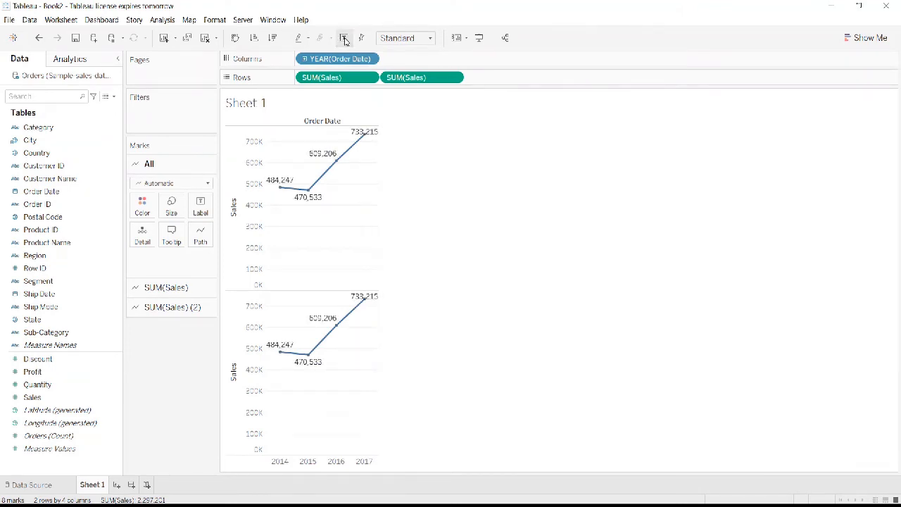
# Step: Apply the Running Total quick table calculation to the second Sales measure in the rows
pyautogui.click(454, 77)
pyautogui.moveTo(464, 260)
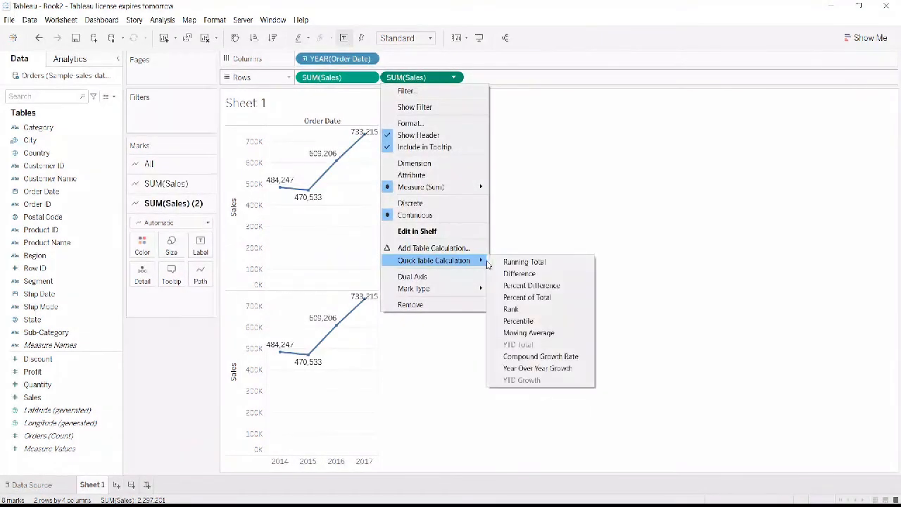
pyautogui.click(530, 265)
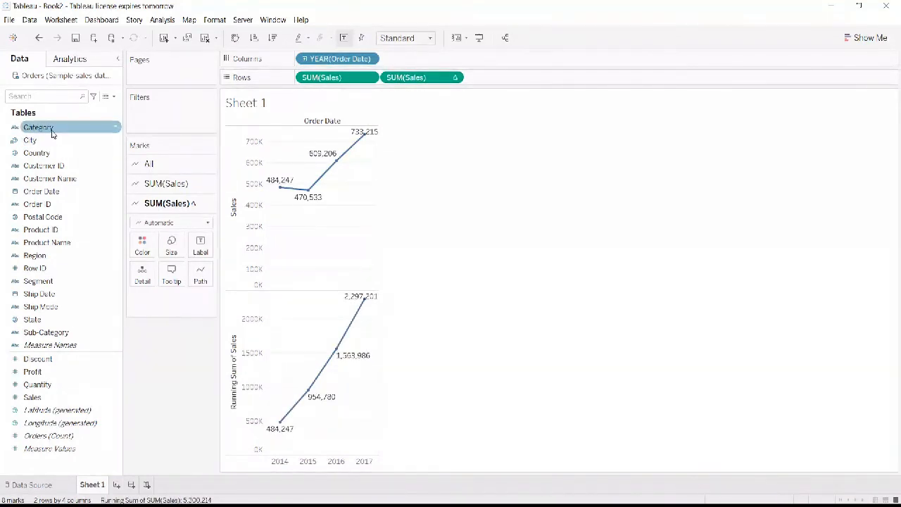
# Step: Color the lines of both the running total chart and the plain Sales chart by Category
pyautogui.moveTo(42, 127); pyautogui.dragTo(143, 245)
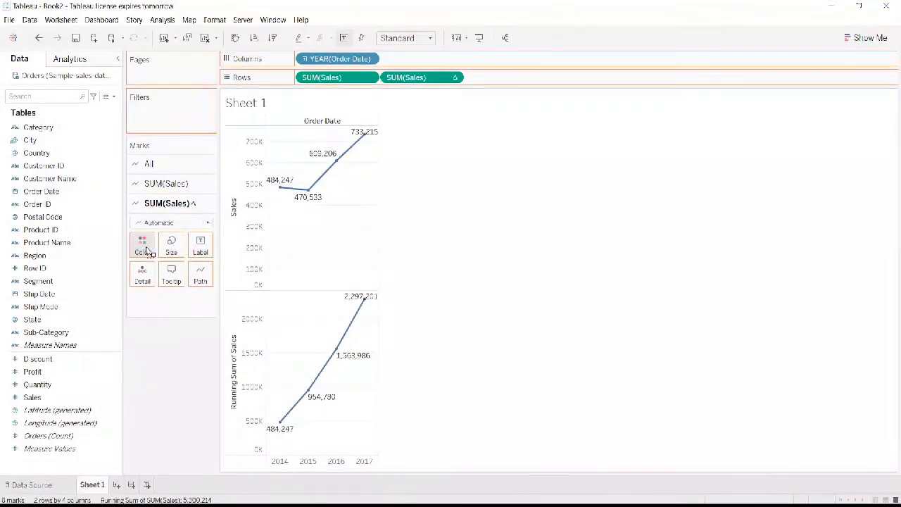
pyautogui.click(169, 184)
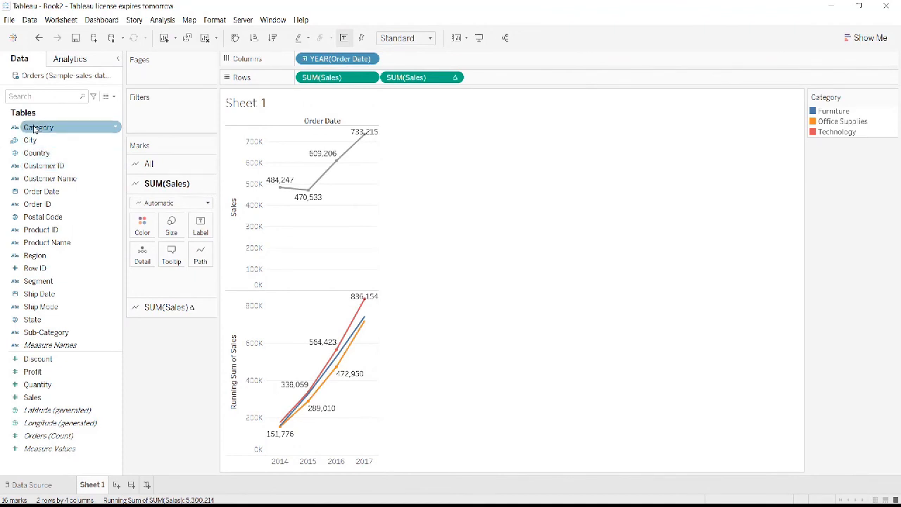
pyautogui.moveTo(38, 127); pyautogui.dragTo(141, 225)
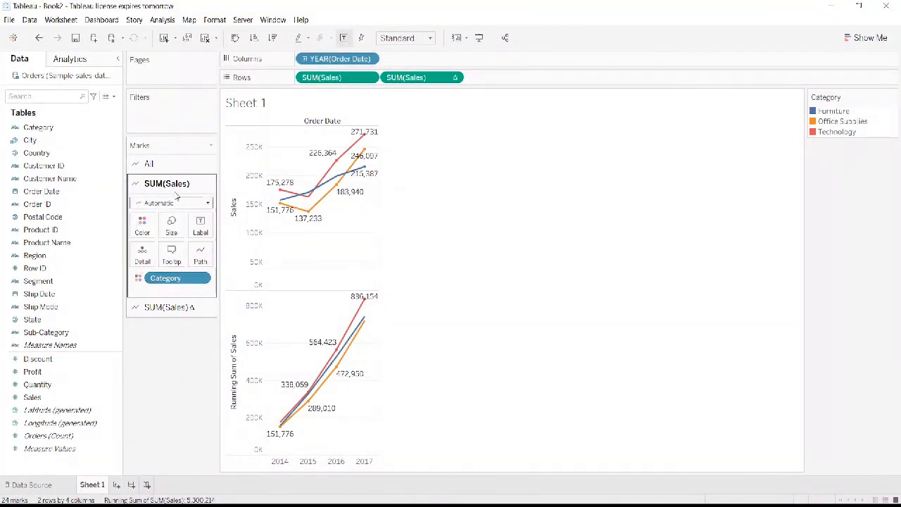
# Step: Change the mark type of the running total of Sales chart to Area
pyautogui.click(179, 307)
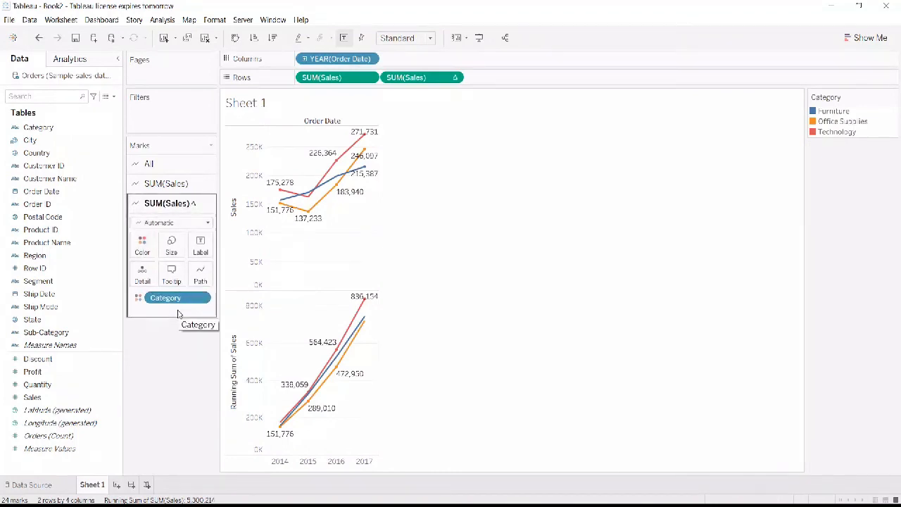
pyautogui.click(207, 224)
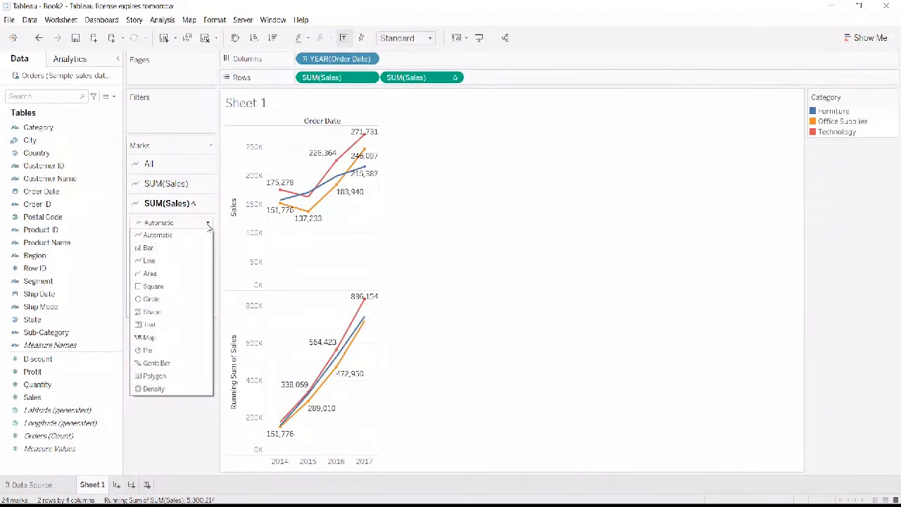
pyautogui.click(200, 274)
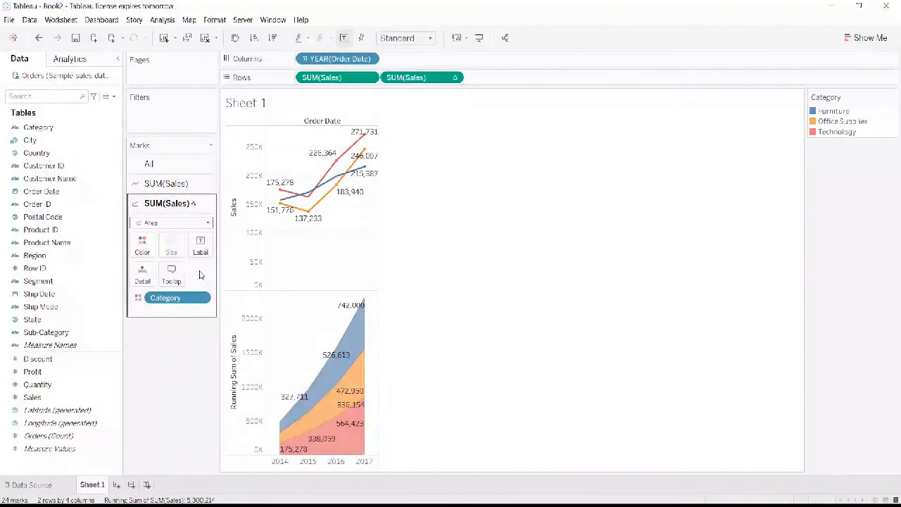